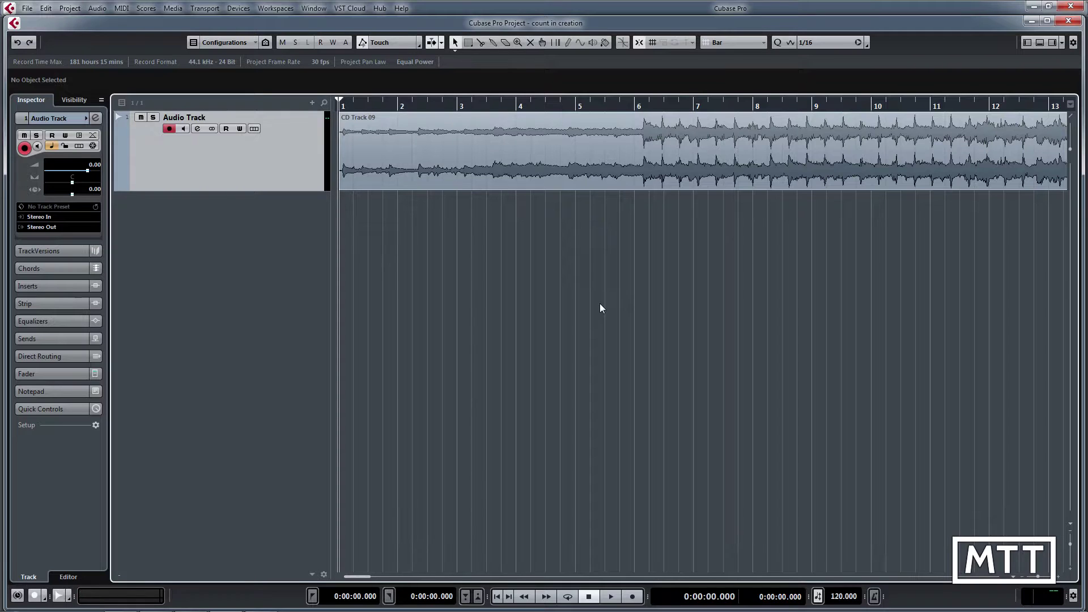
pyautogui.press('h')
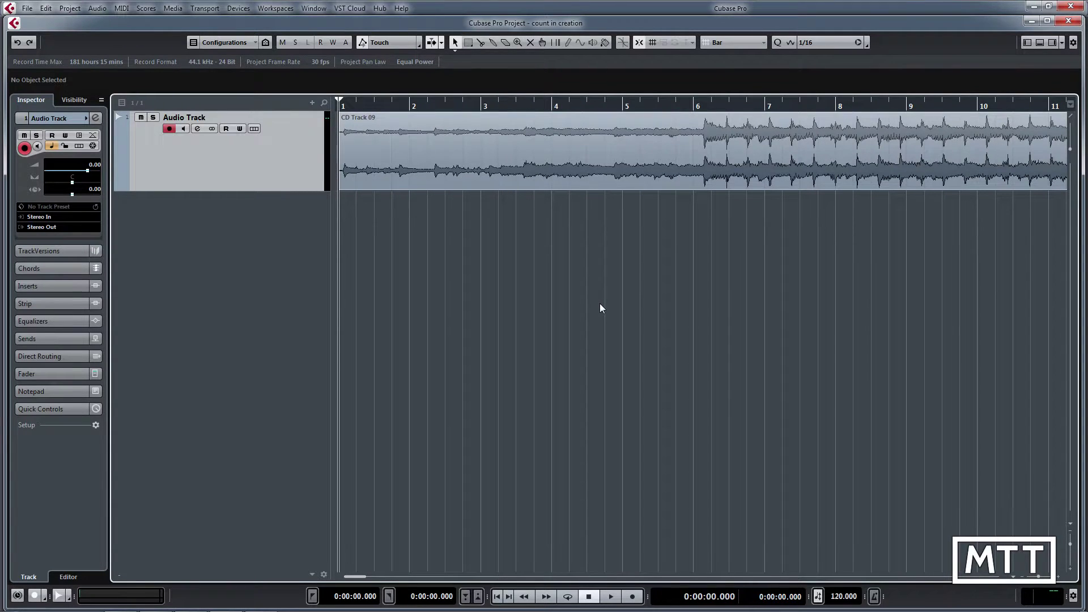
pyautogui.press('g')
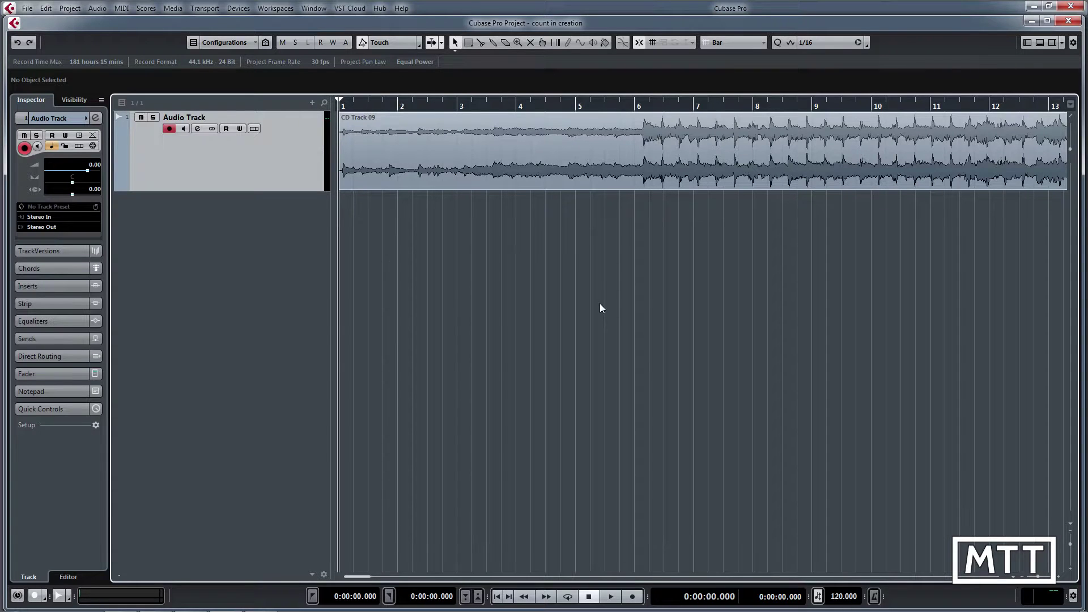
pyautogui.press('space')
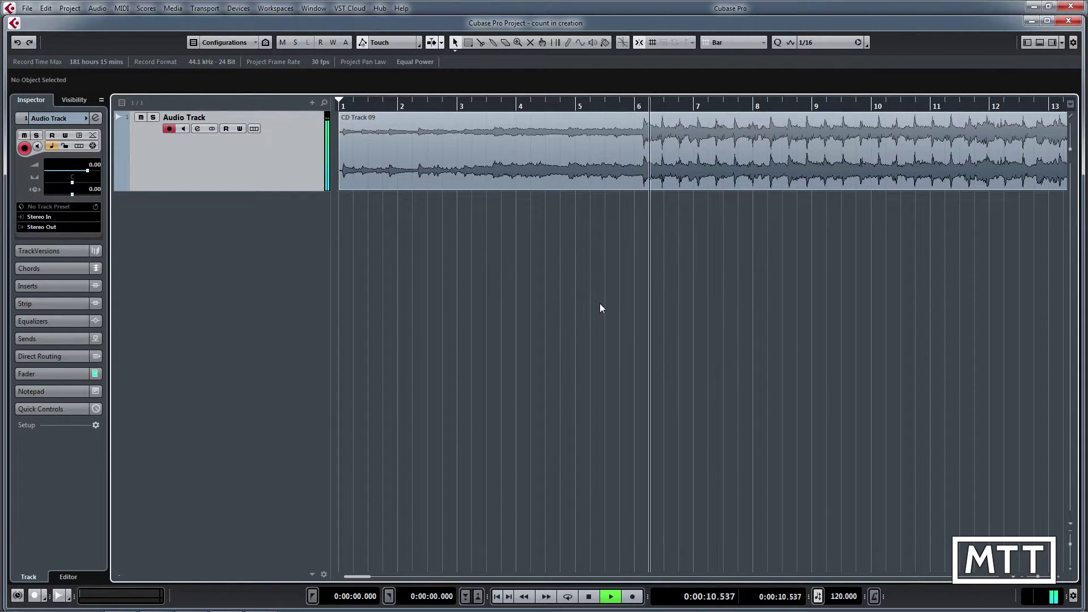
pyautogui.press('space')
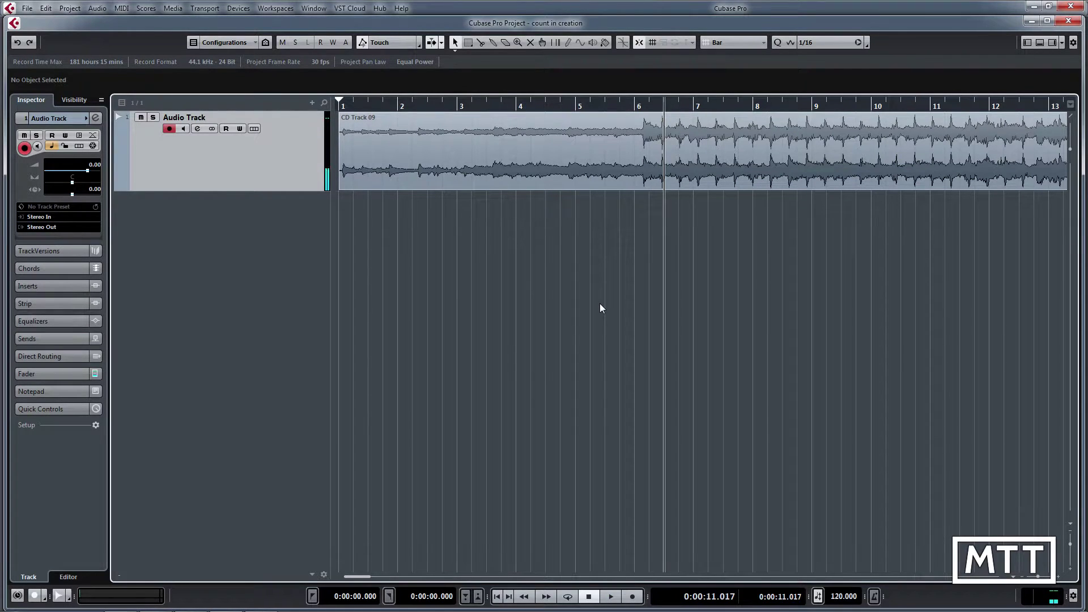
pyautogui.press('Home')
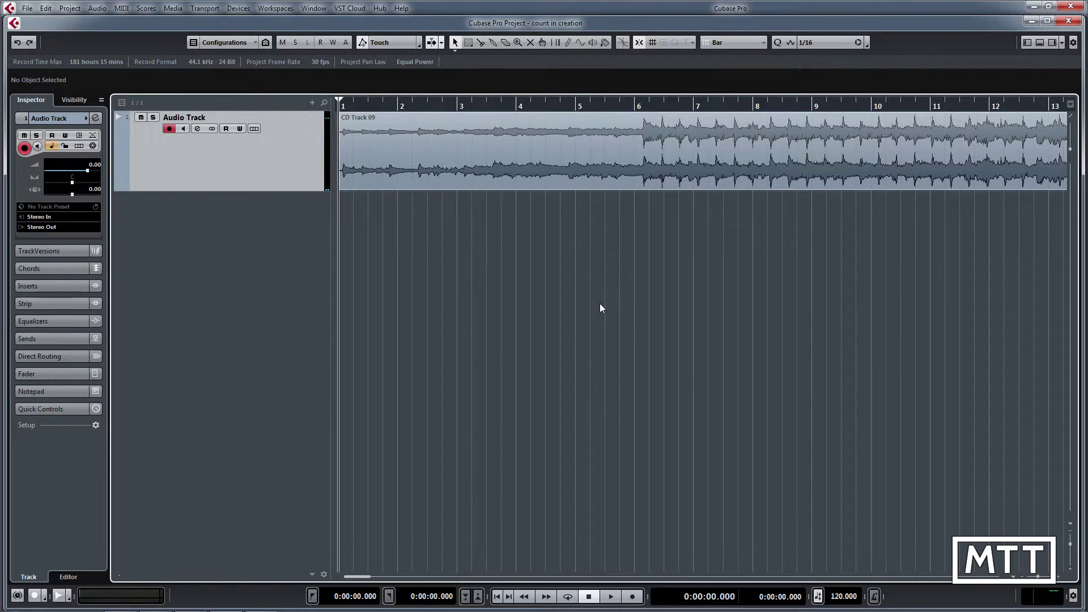
pyautogui.press('space')
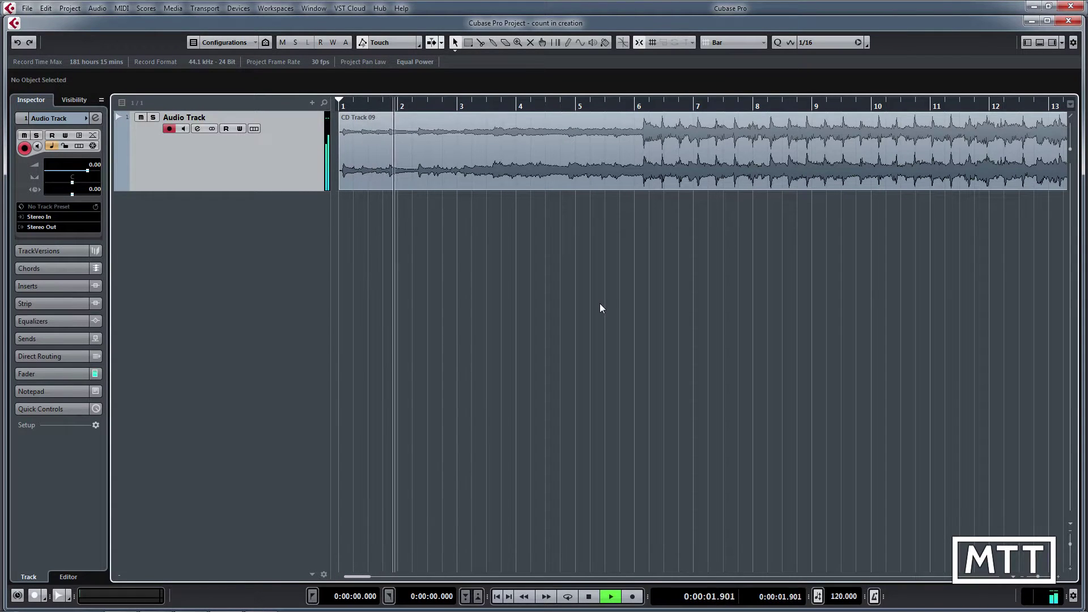
pyautogui.press('space')
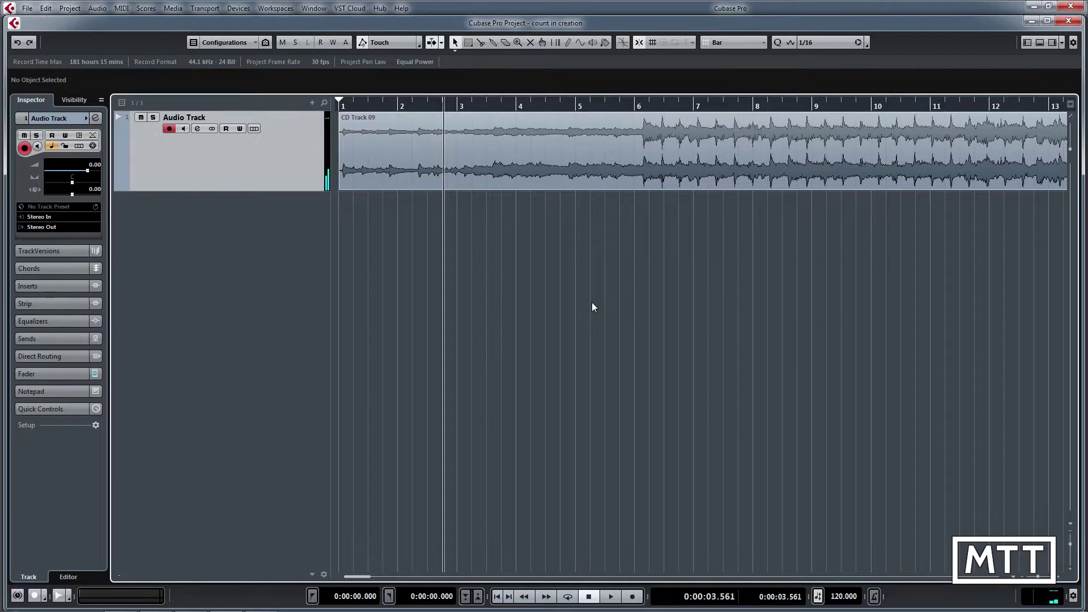
pyautogui.press('h')
pyautogui.press('h')
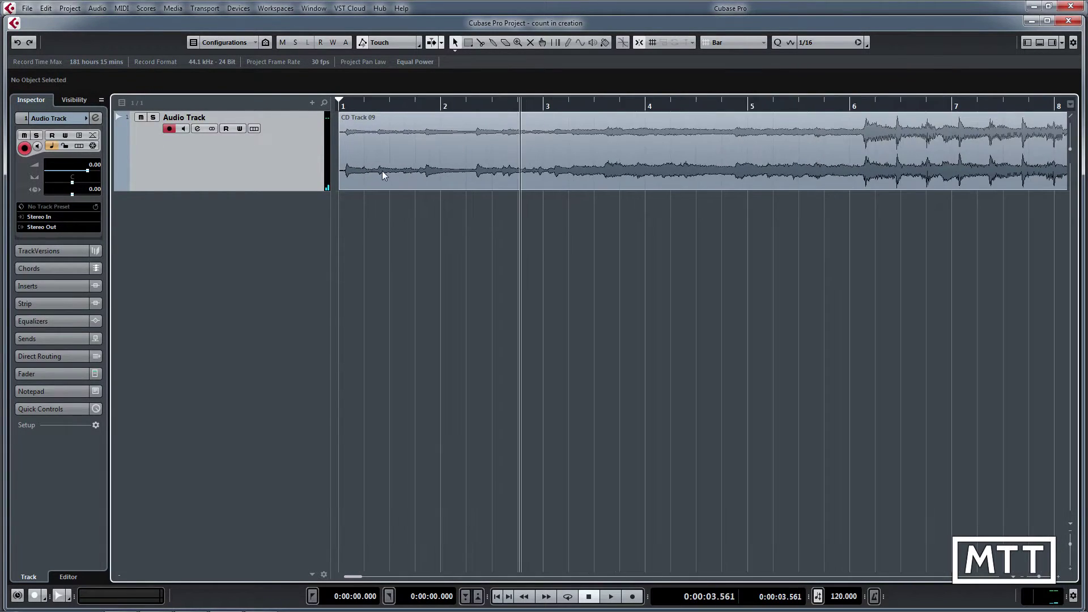
pyautogui.press('h')
pyautogui.press('h')
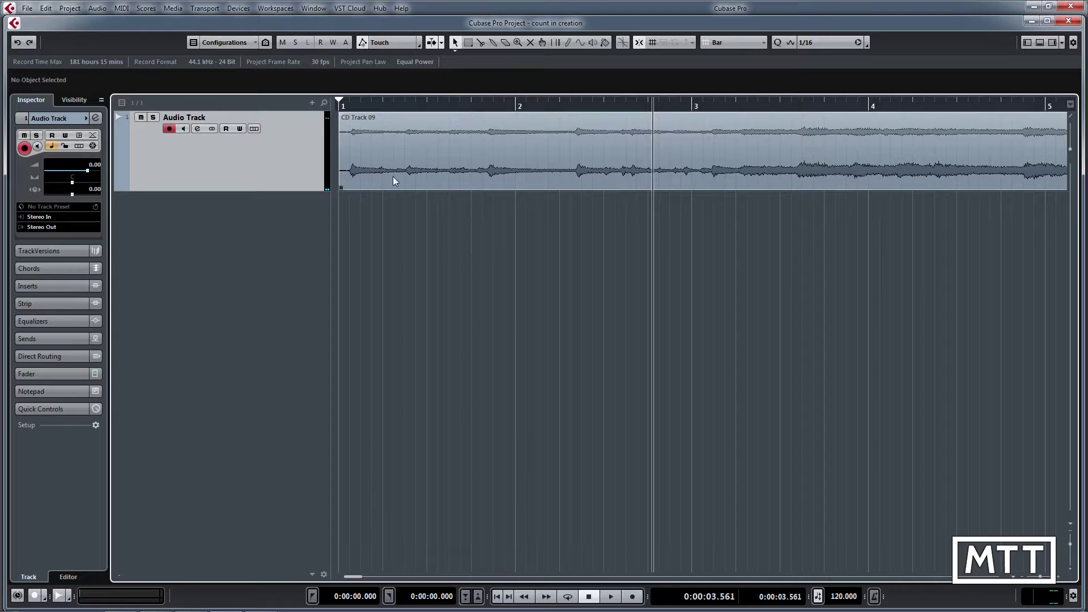
pyautogui.press('Home')
pyautogui.press('g')
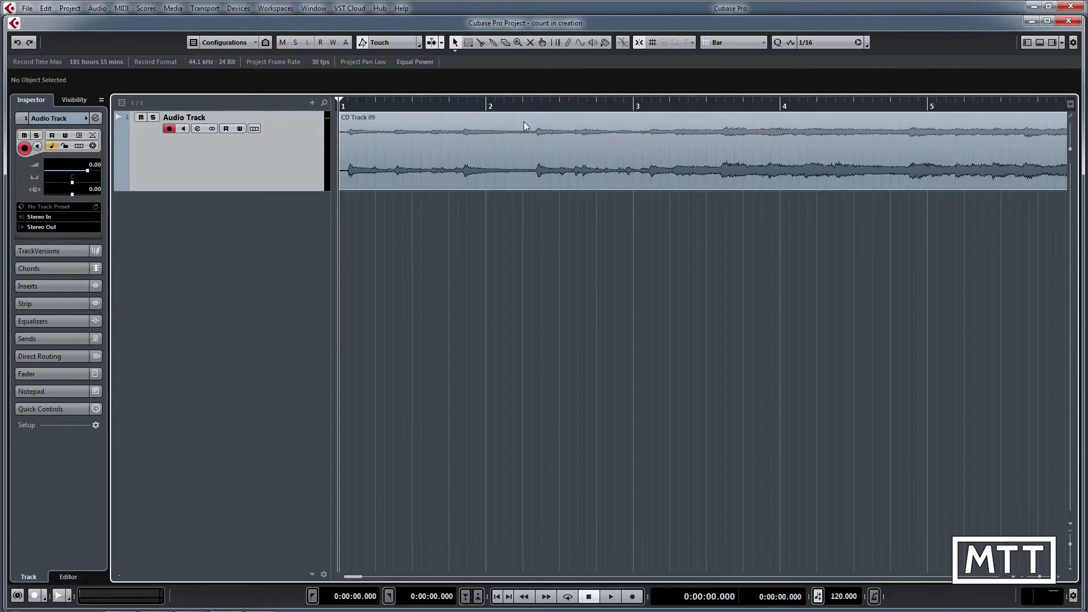
# Trim CD Track 09's leading silence by 0.0.1.26 and move the event back to 1.1.1.0
pyautogui.moveTo(340, 189); pyautogui.dragTo(350, 189)
pyautogui.press('h')
pyautogui.press('h')
pyautogui.press('h')
pyautogui.press('h')
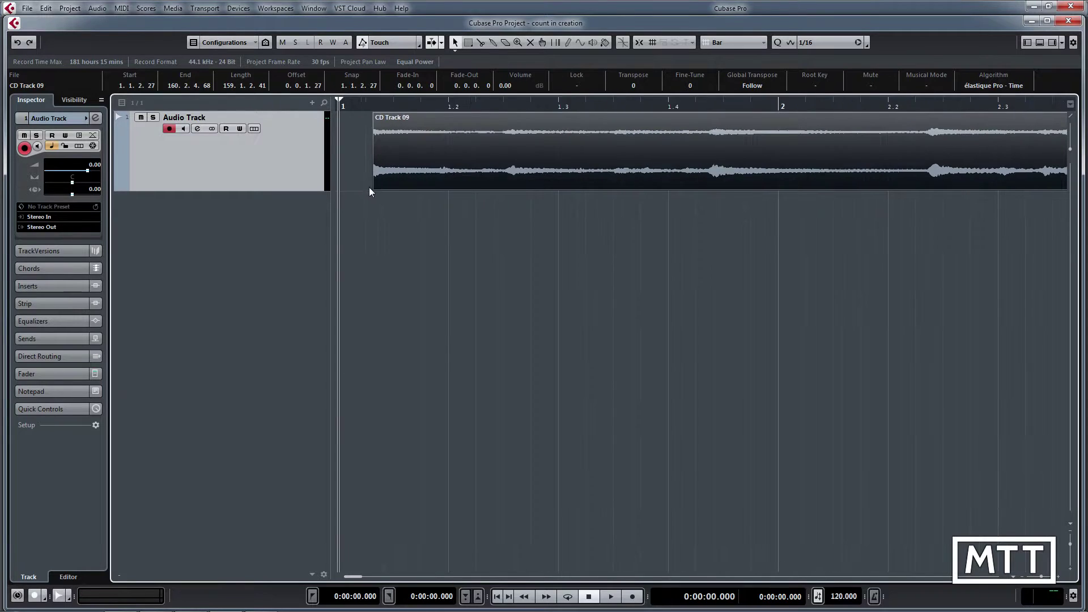
pyautogui.press('h')
pyautogui.moveTo(389, 191)
pyautogui.mouseDown()
pyautogui.moveTo(369, 191)
pyautogui.moveTo(387, 194)
pyautogui.mouseUp()
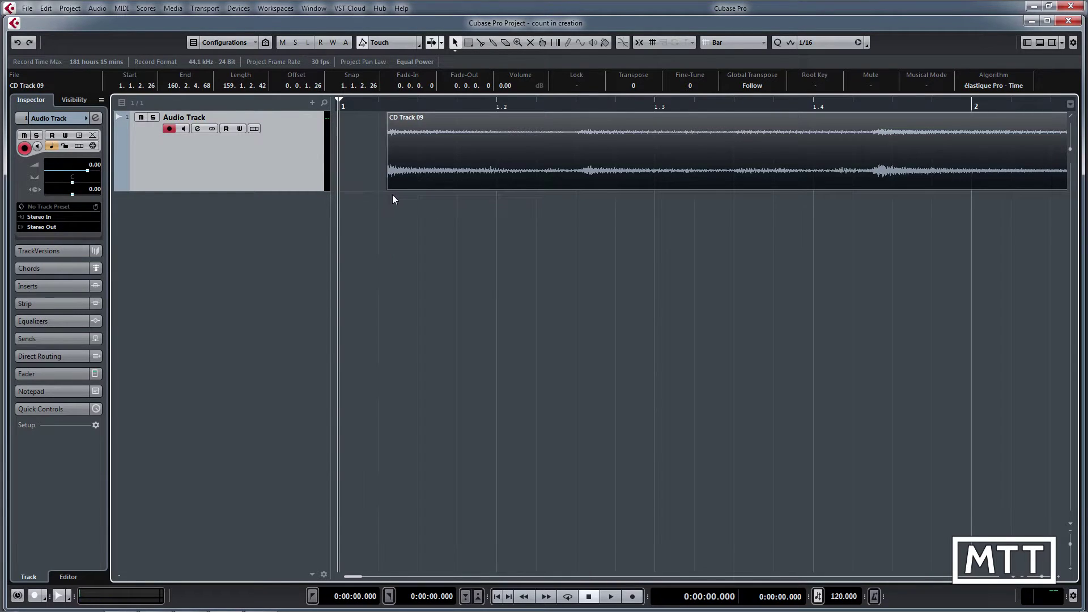
pyautogui.moveTo(450, 174); pyautogui.dragTo(368, 169)
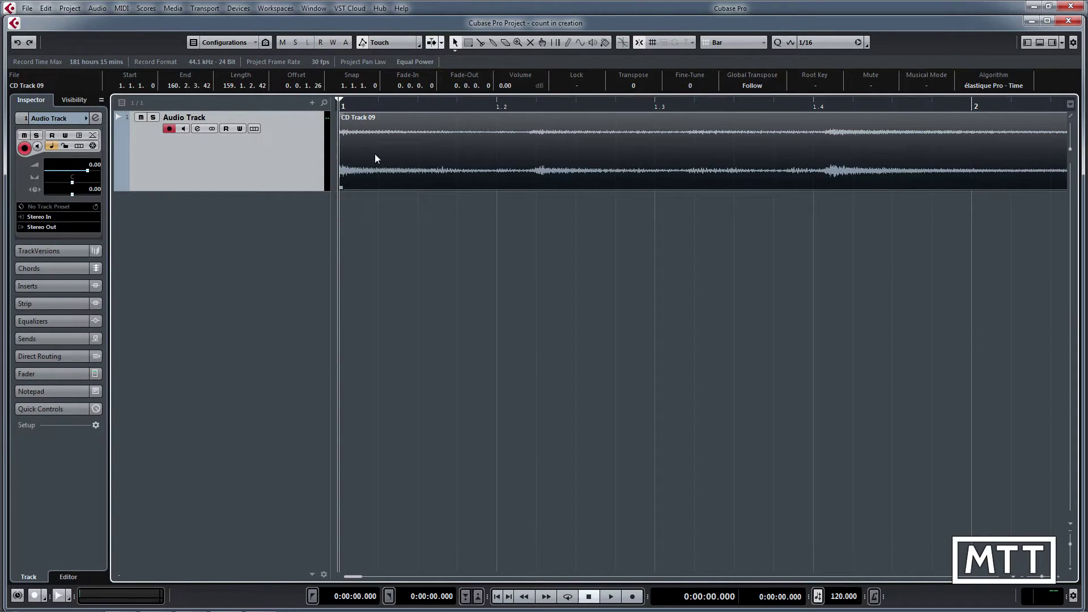
# Enable the metronome and play CD Track 09 from the start past bar 3 to compare beat and click
pyautogui.press('g')
pyautogui.press('g')
pyautogui.press('g')
pyautogui.press('g')
pyautogui.press('g')
pyautogui.press('g')
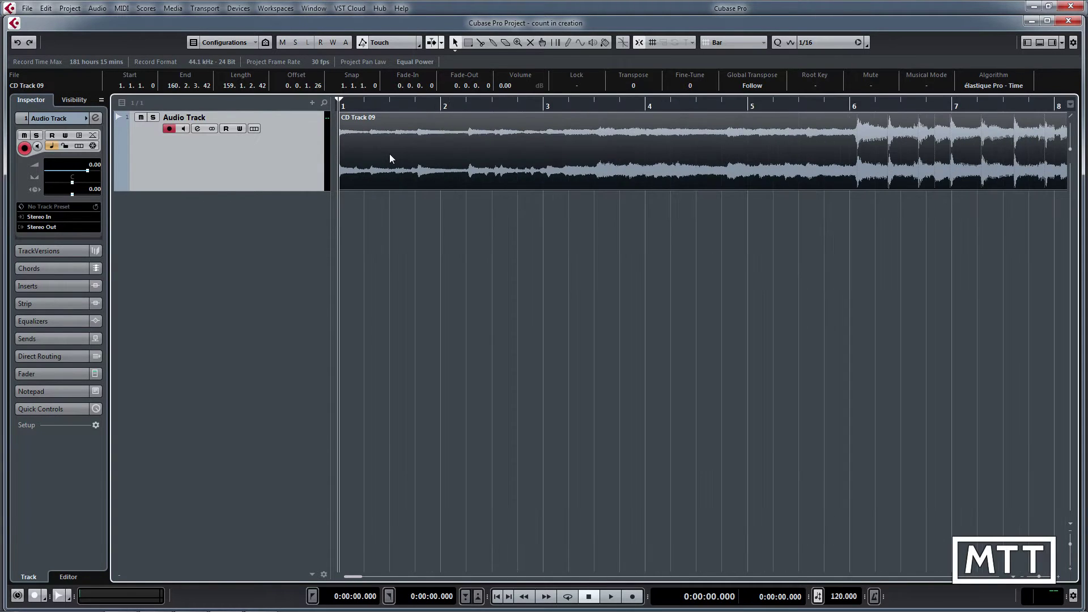
pyautogui.press('g')
pyautogui.press('c')
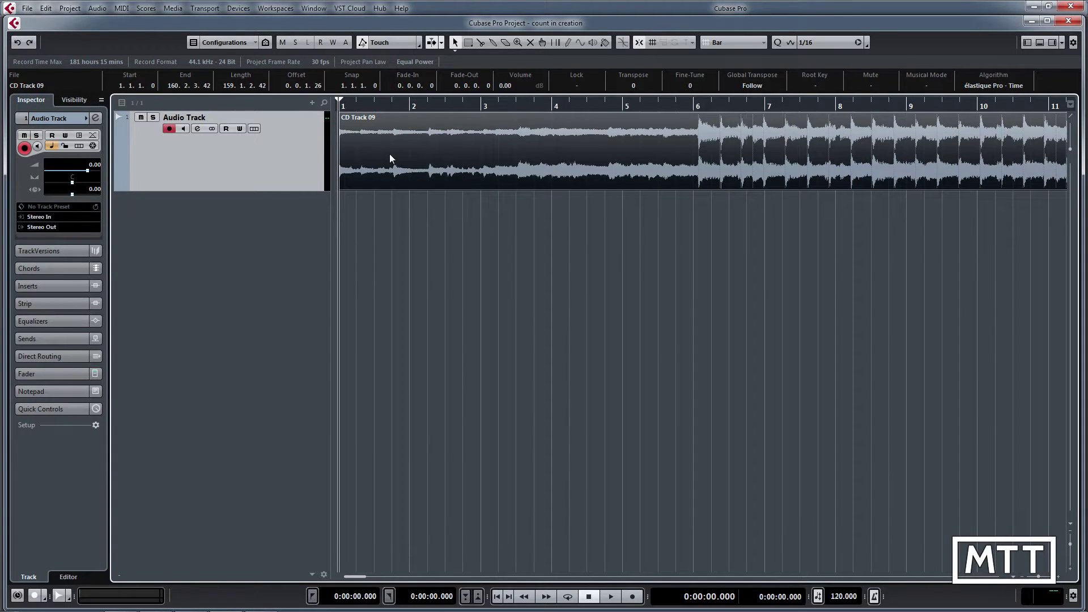
pyautogui.press('space')
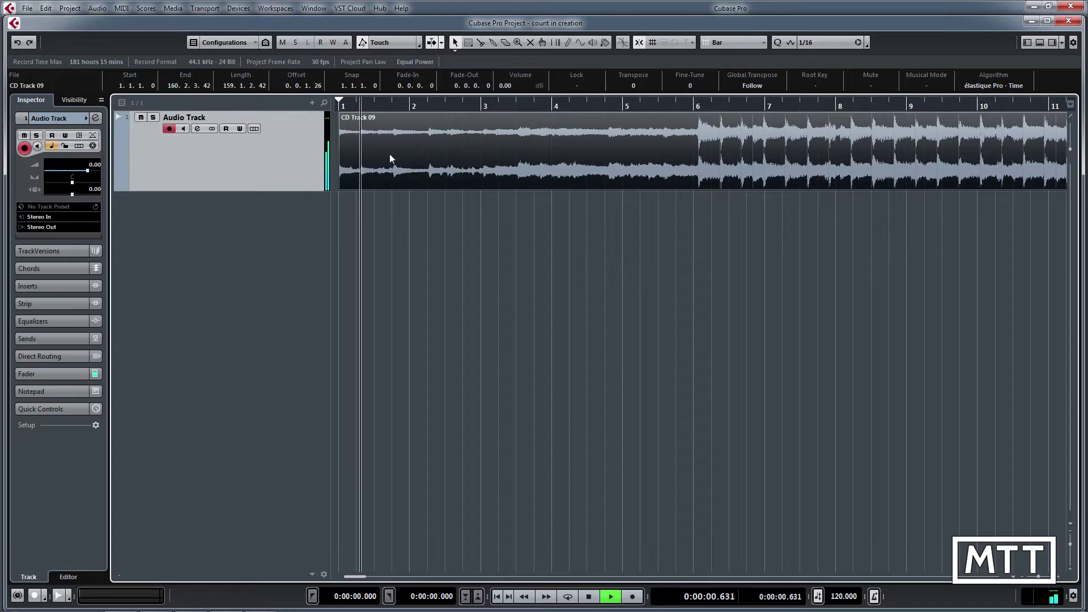
pyautogui.press('space')
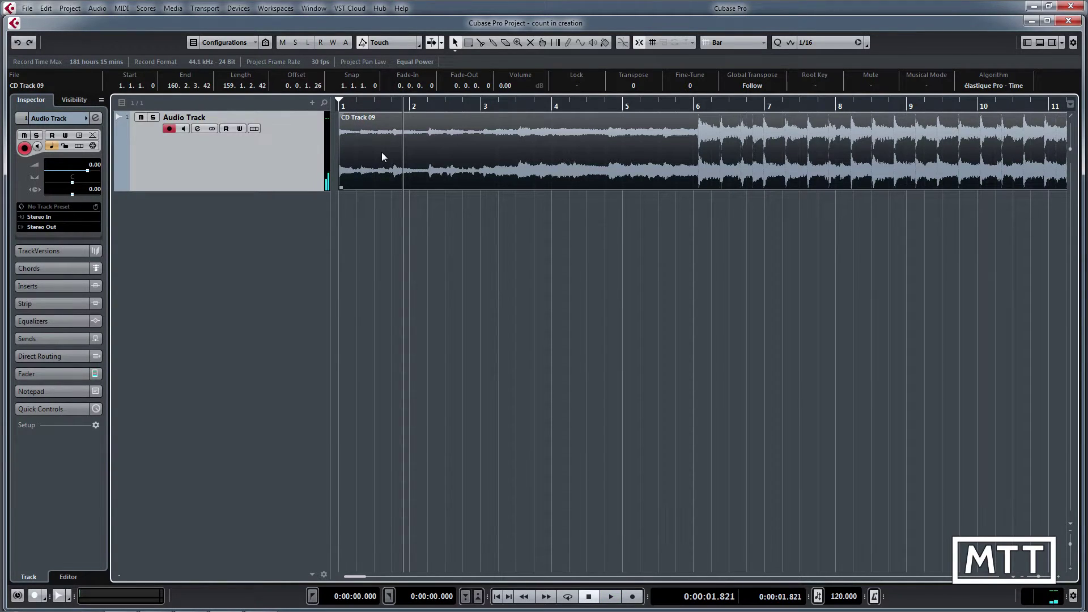
pyautogui.press('Home')
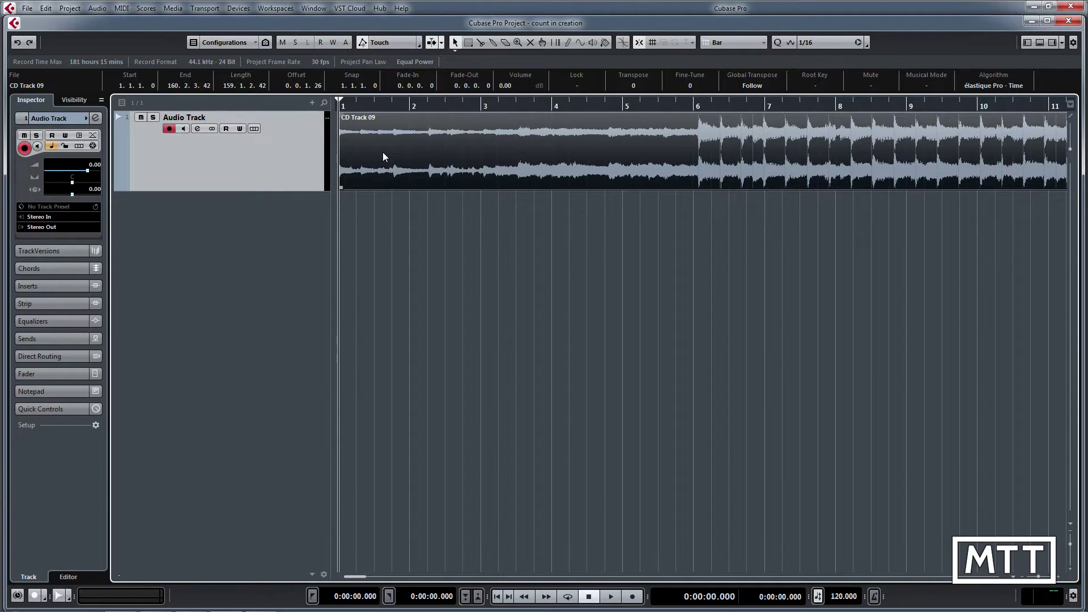
pyautogui.press('space')
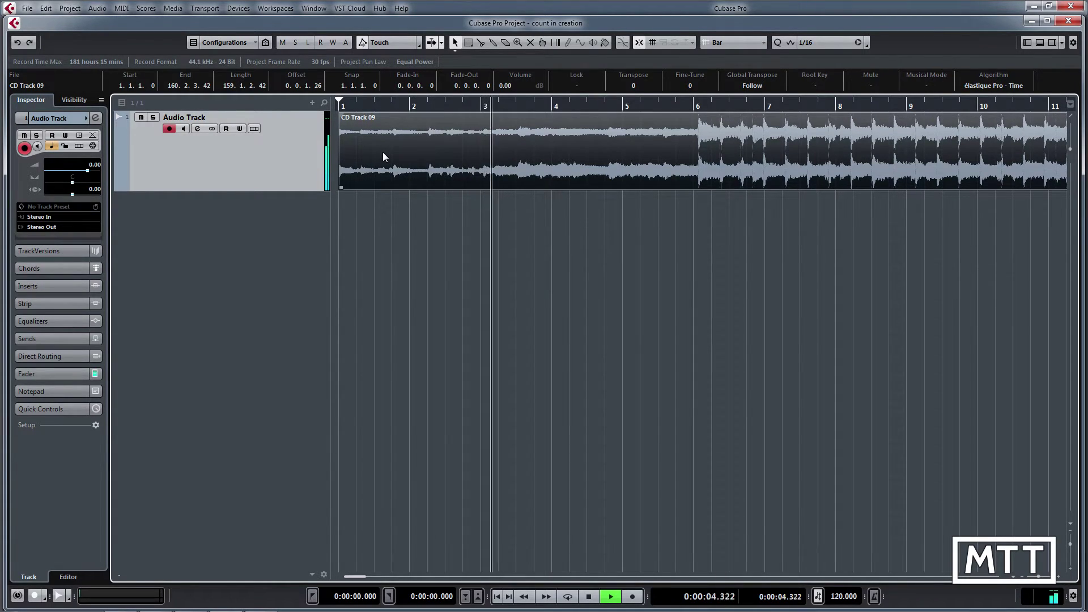
pyautogui.press('space')
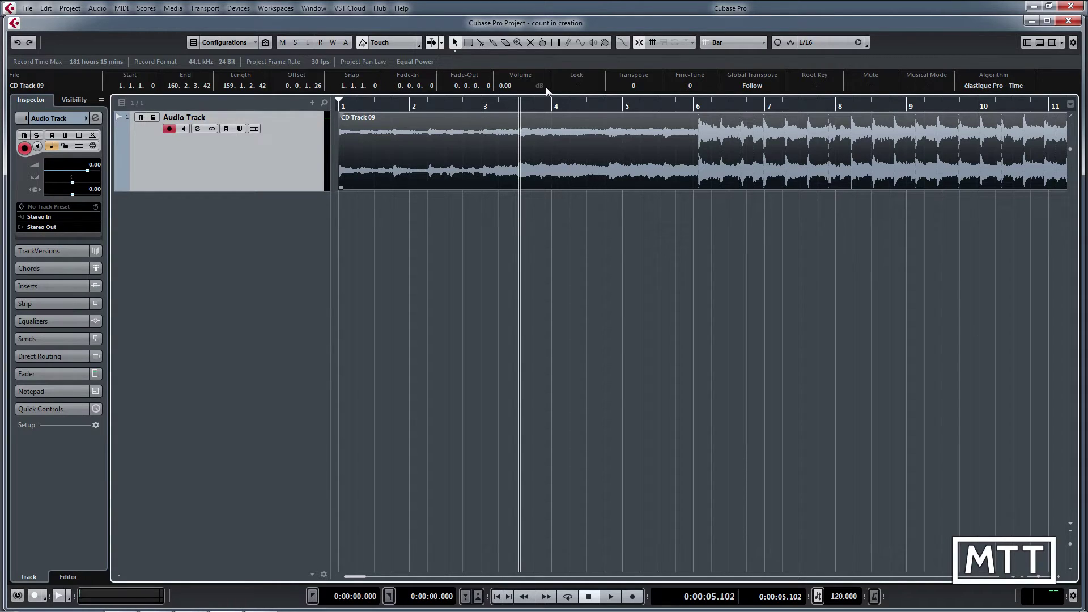
# With Time Warp, drag the bar 3 grid line onto the audio's beat, setting tempo to 94.395
pyautogui.click(557, 44)
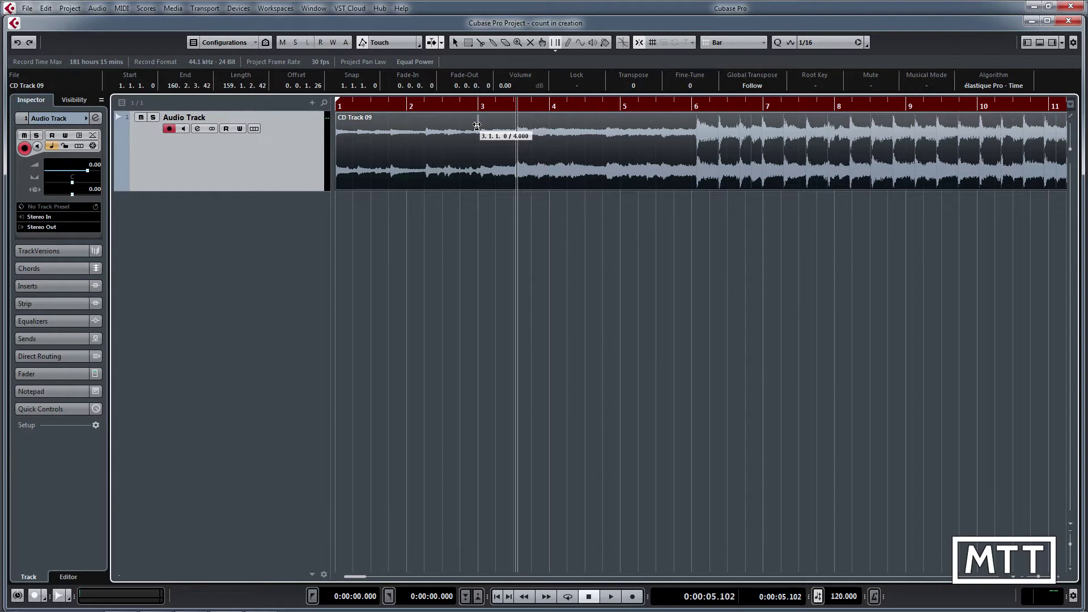
pyautogui.moveTo(477, 125); pyautogui.dragTo(517, 129)
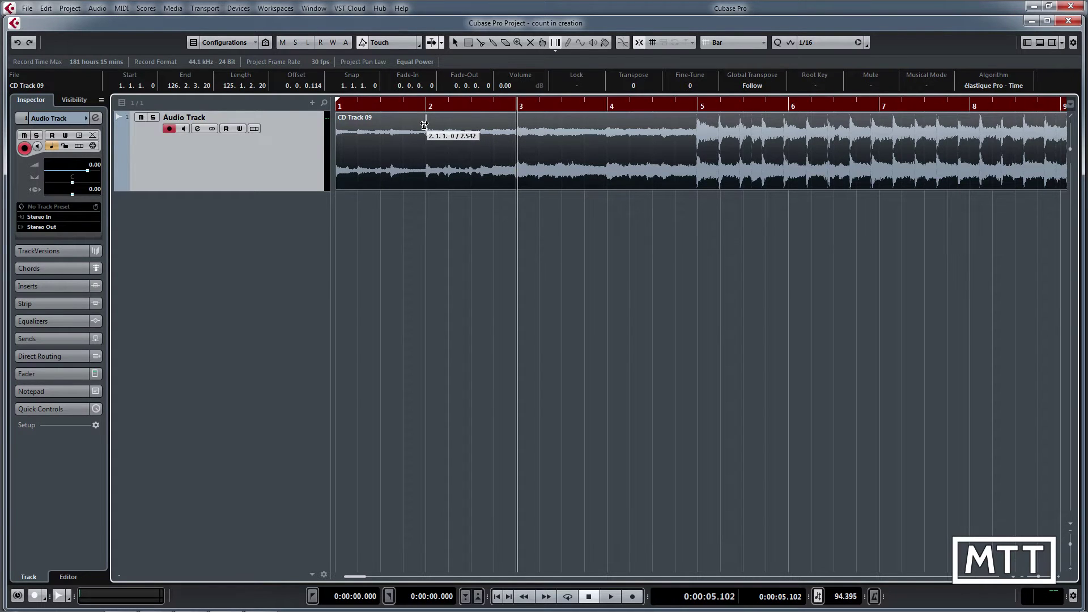
# Play back from the start to check the tempo, then move CD Track 09 to start at 3.1.1.0
pyautogui.press('Home')
pyautogui.press('space')
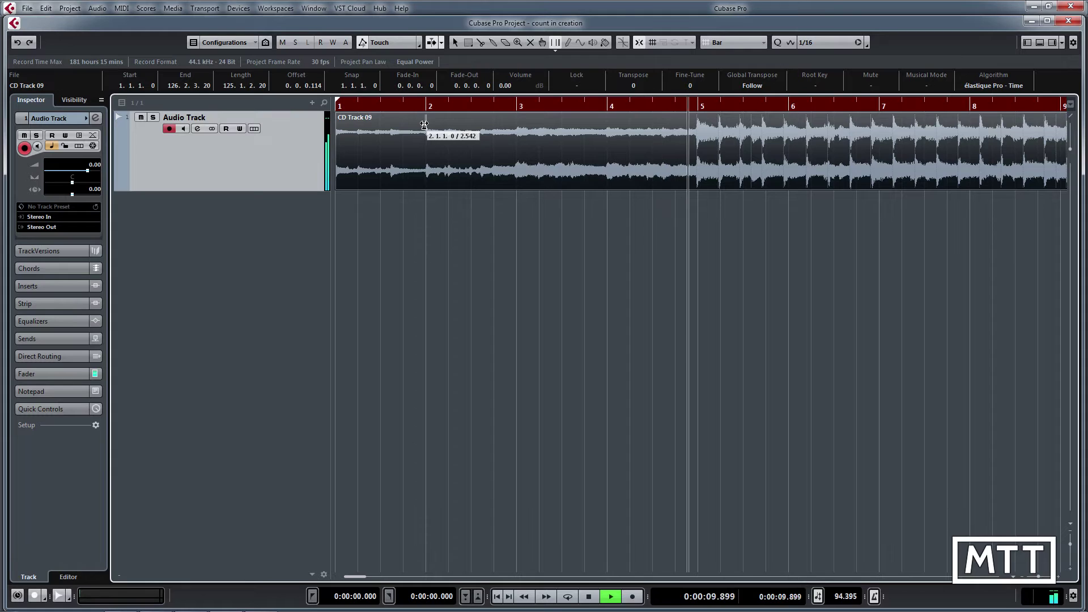
pyautogui.press('space')
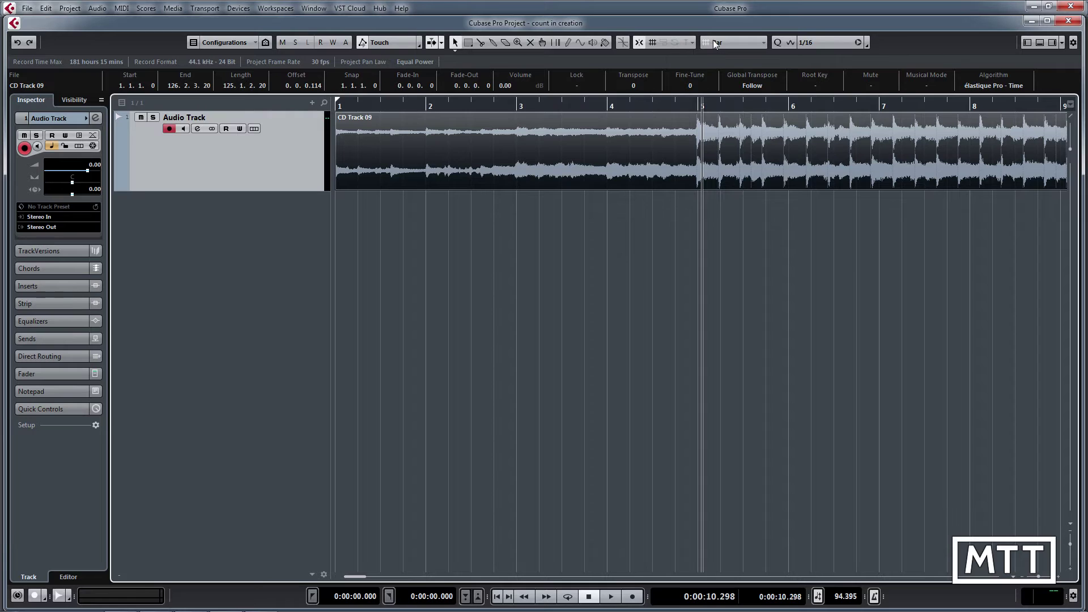
pyautogui.moveTo(401, 161); pyautogui.dragTo(553, 164)
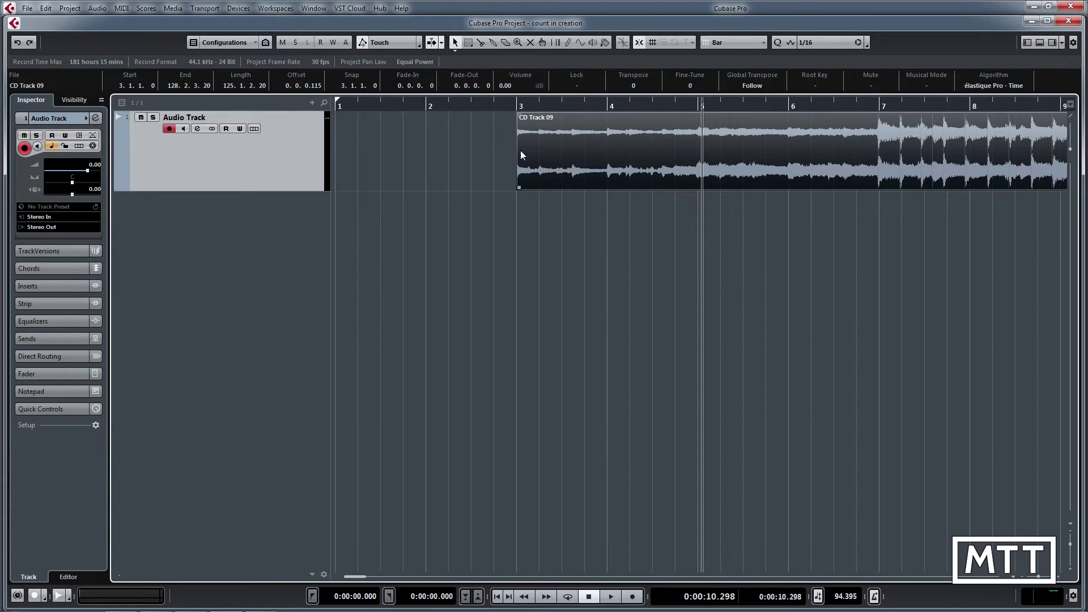
# Add a Groove Agent SE instrument track from the Drum category below the audio track
pyautogui.rightClick(201, 210)
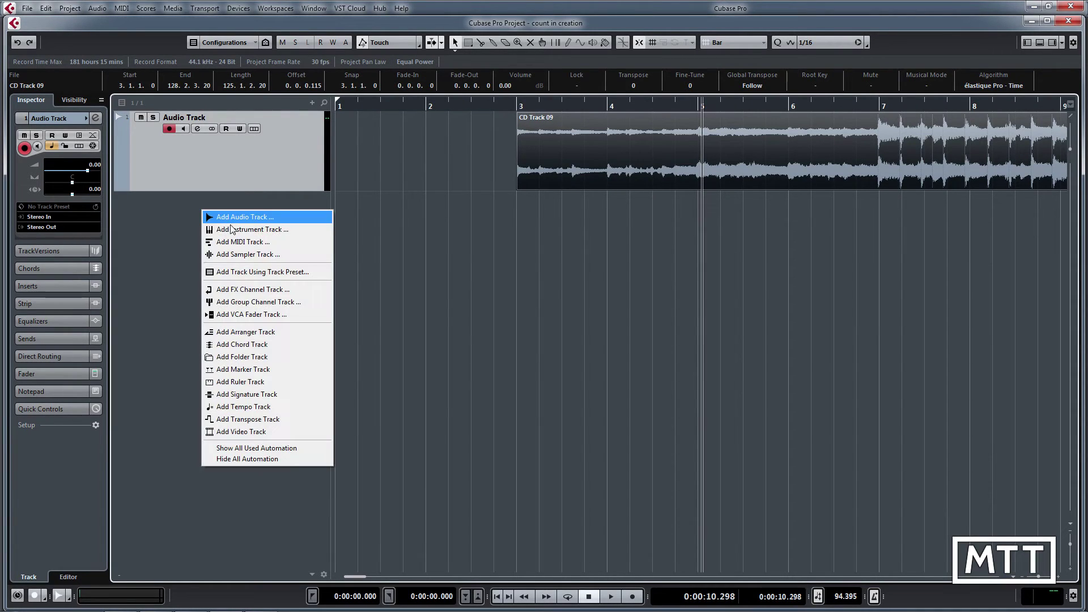
pyautogui.click(246, 228)
pyautogui.click(514, 286)
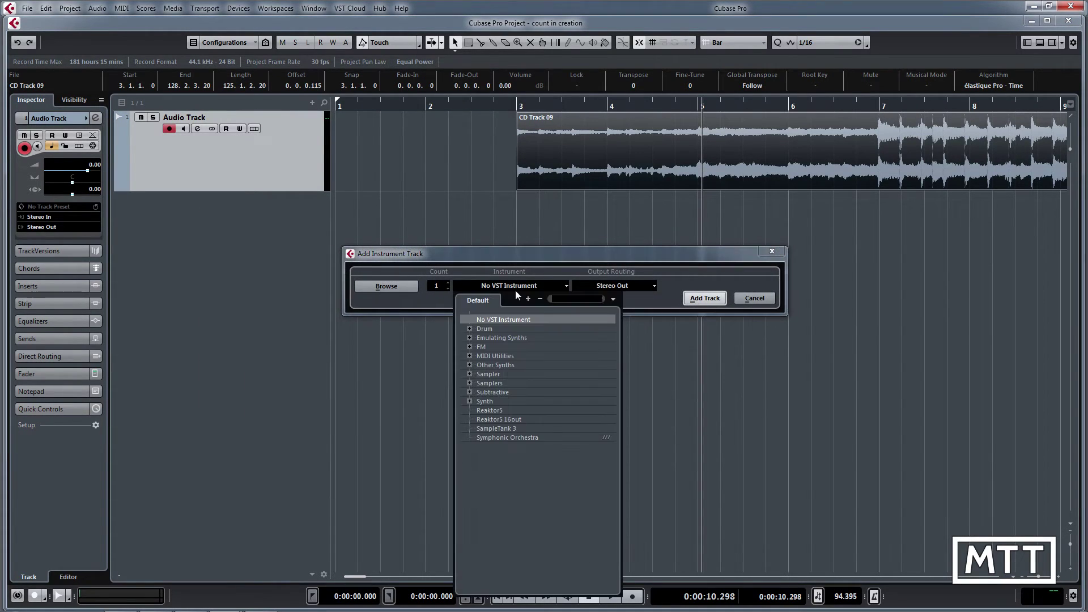
pyautogui.click(470, 329)
pyautogui.click(531, 347)
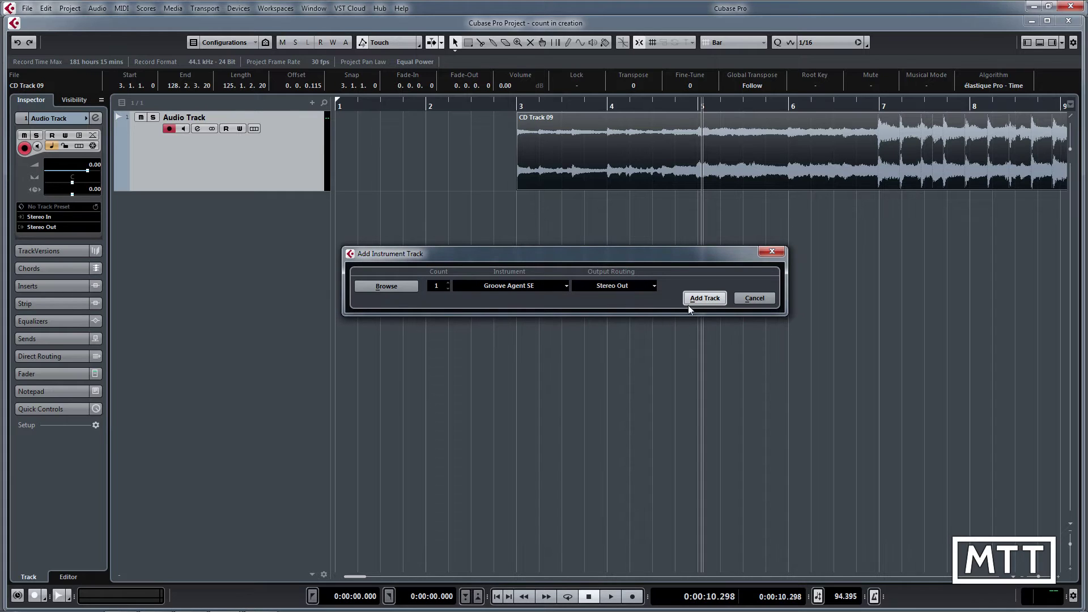
pyautogui.click(702, 298)
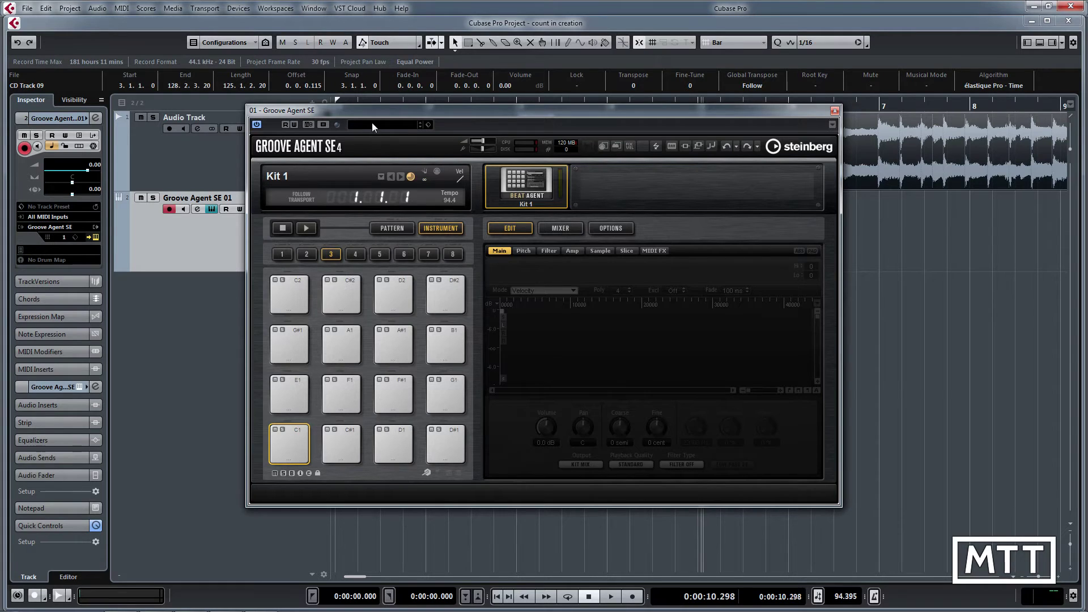
# Load the GM Kit preset into Groove Agent SE and close its plug-in window
pyautogui.click(371, 125)
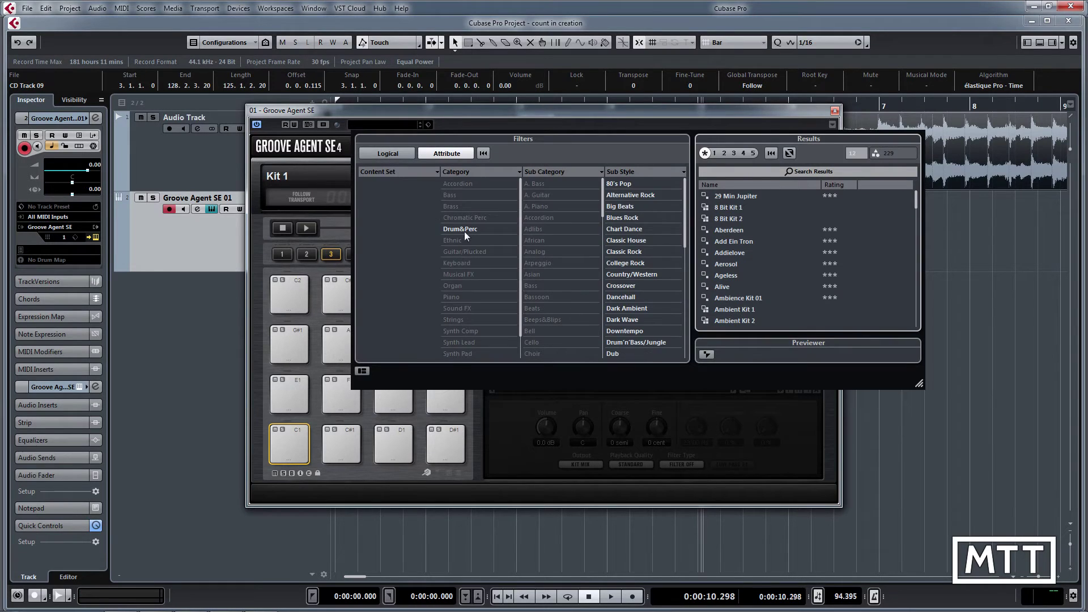
pyautogui.click(391, 154)
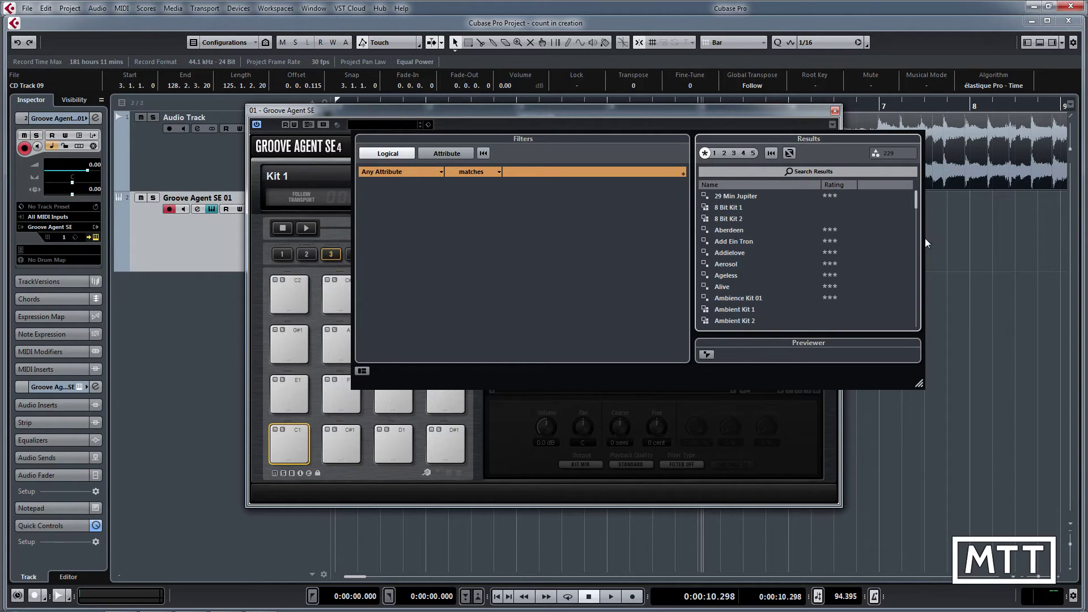
pyautogui.moveTo(915, 201); pyautogui.dragTo(913, 246)
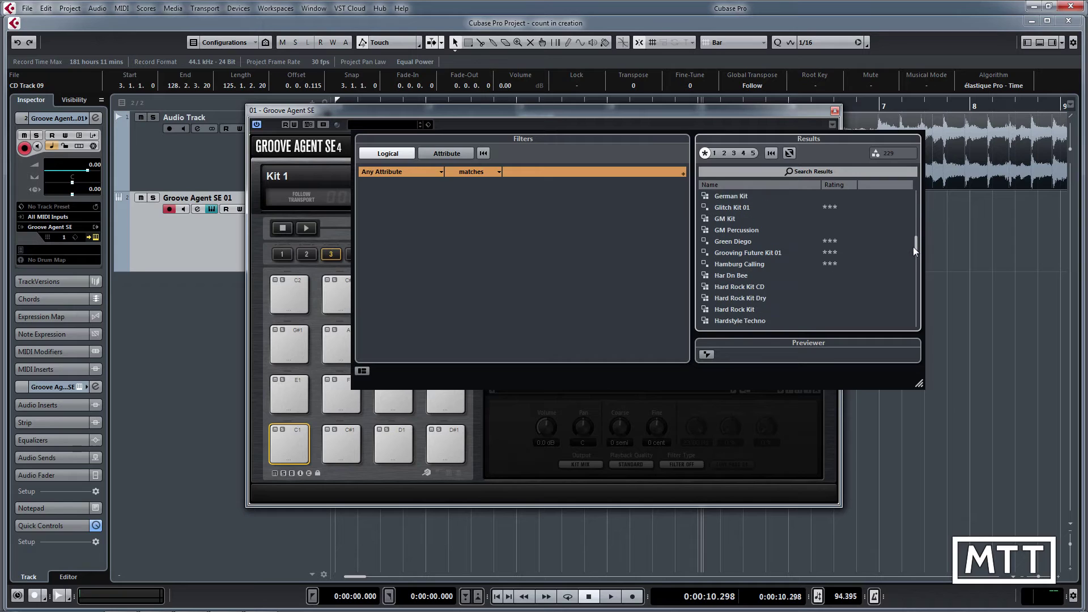
pyautogui.doubleClick(723, 205)
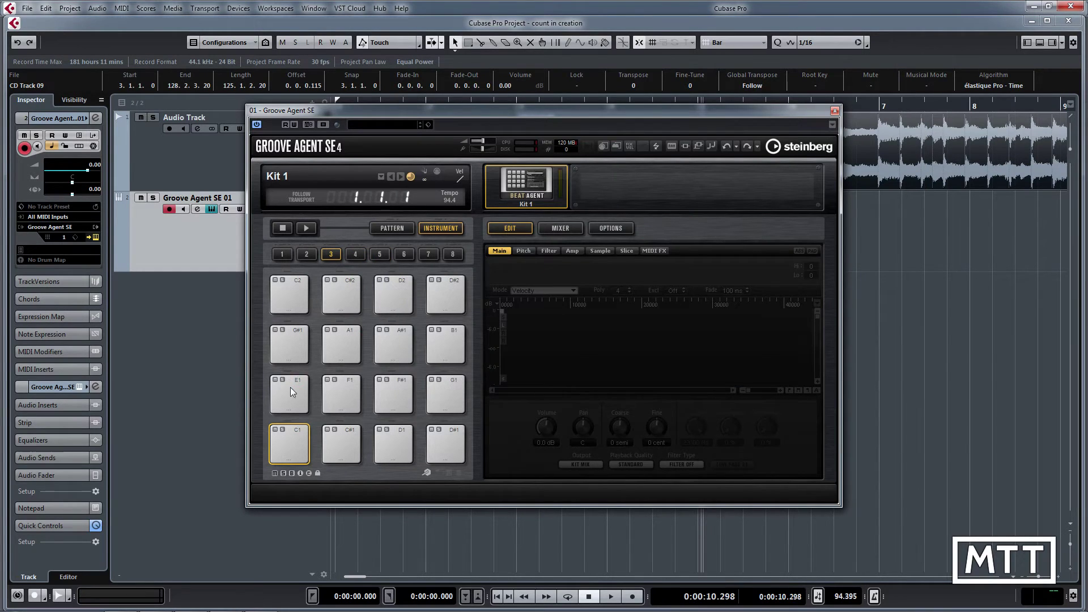
pyautogui.click(835, 110)
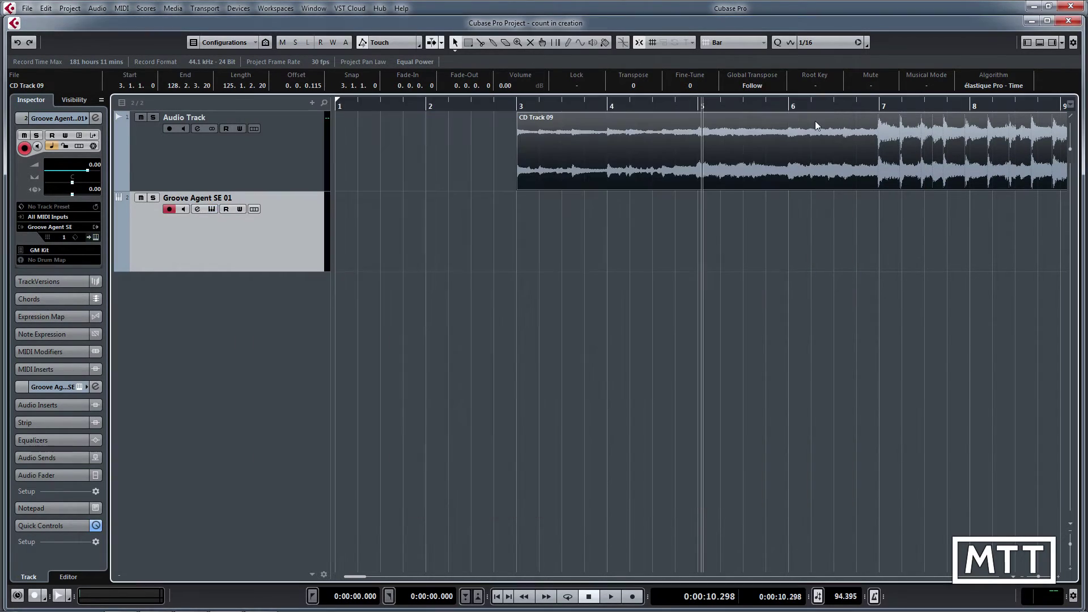
# Draw a MIDI part from bar 1 to bar 3 on the Groove Agent SE 01 track
pyautogui.rightClick(373, 243)
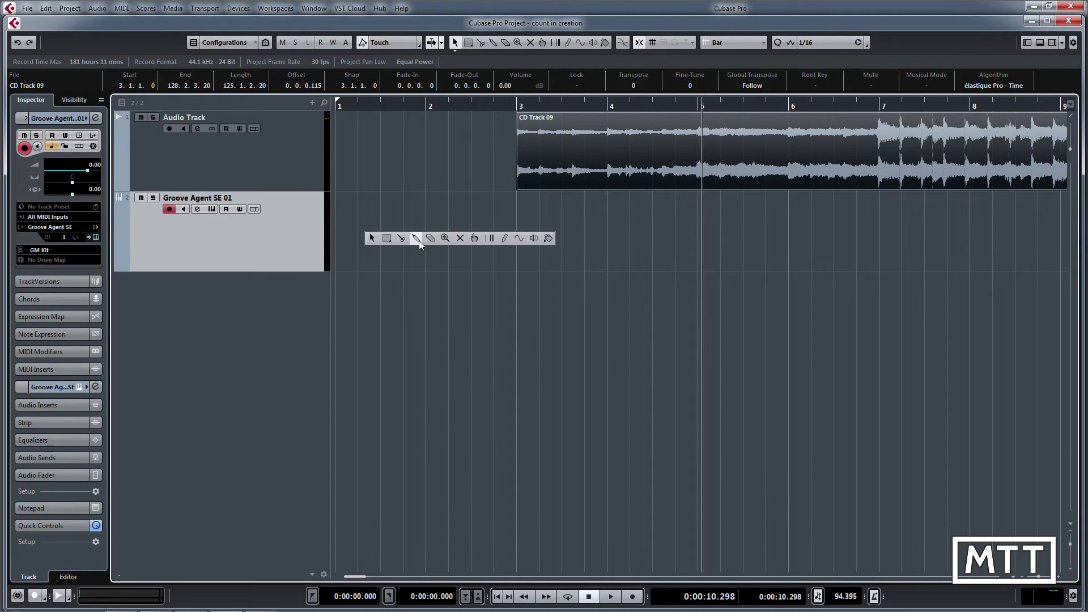
pyautogui.click(512, 240)
pyautogui.moveTo(346, 246); pyautogui.dragTo(513, 245)
pyautogui.press('1')
# Open the part in the Key Editor with the Draw tool and 1/4 quantize
pyautogui.doubleClick(365, 243)
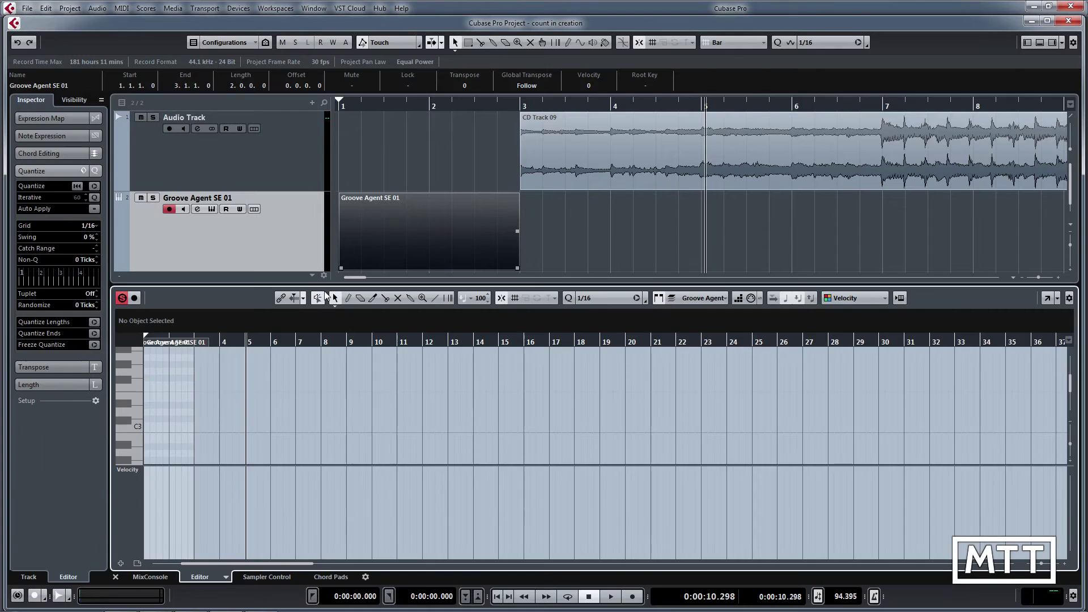
pyautogui.press('KP_Decimal')
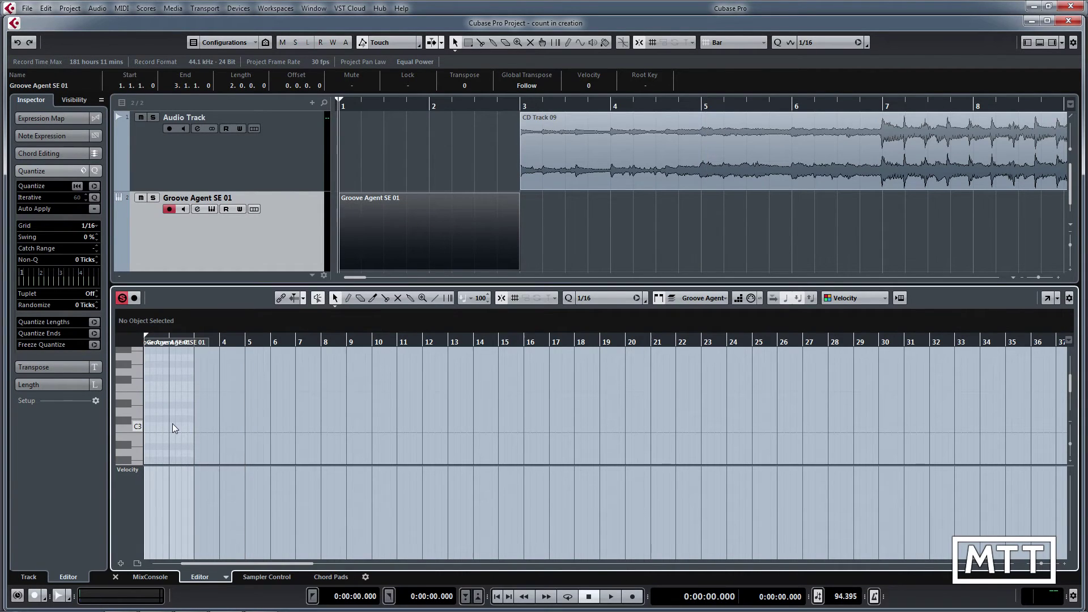
pyautogui.press('h')
pyautogui.press('h')
pyautogui.press('h')
pyautogui.press('h')
pyautogui.scroll(-6, 305, 423)
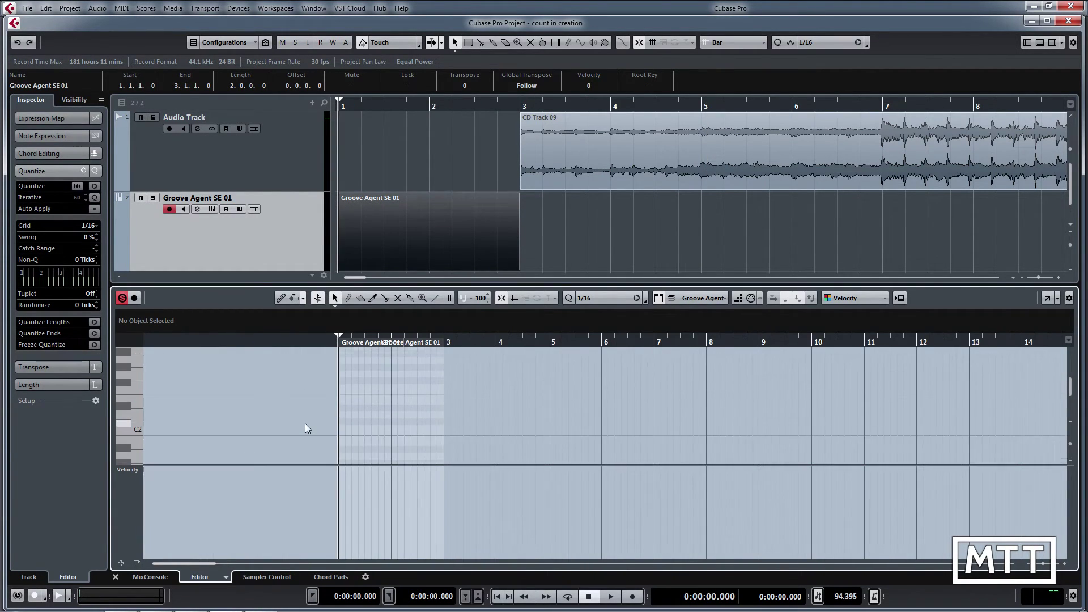
pyautogui.rightClick(341, 393)
pyautogui.click(357, 394)
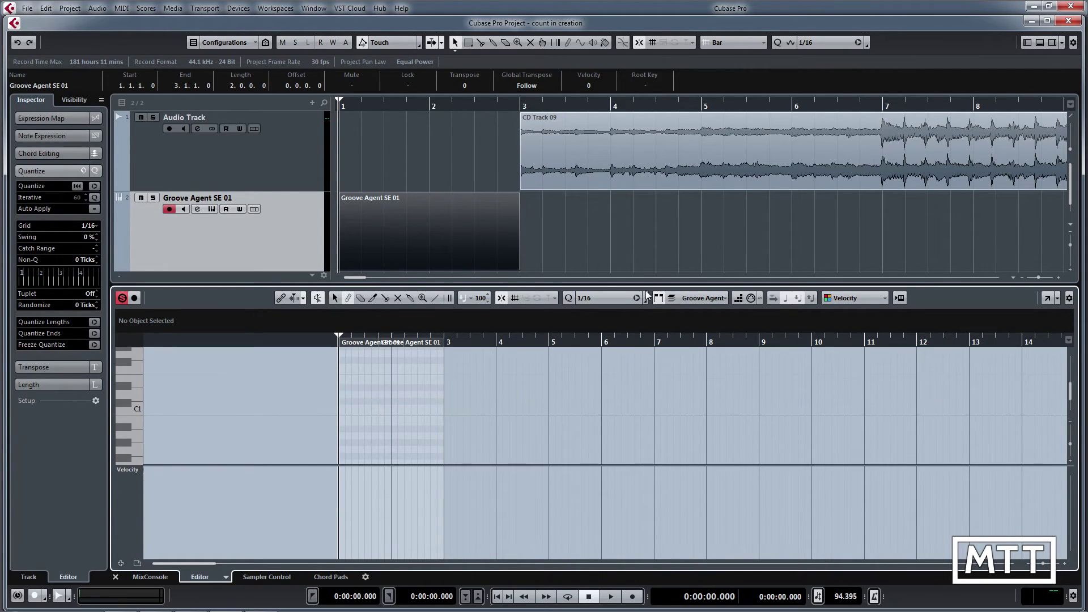
pyautogui.click(609, 297)
pyautogui.click(602, 338)
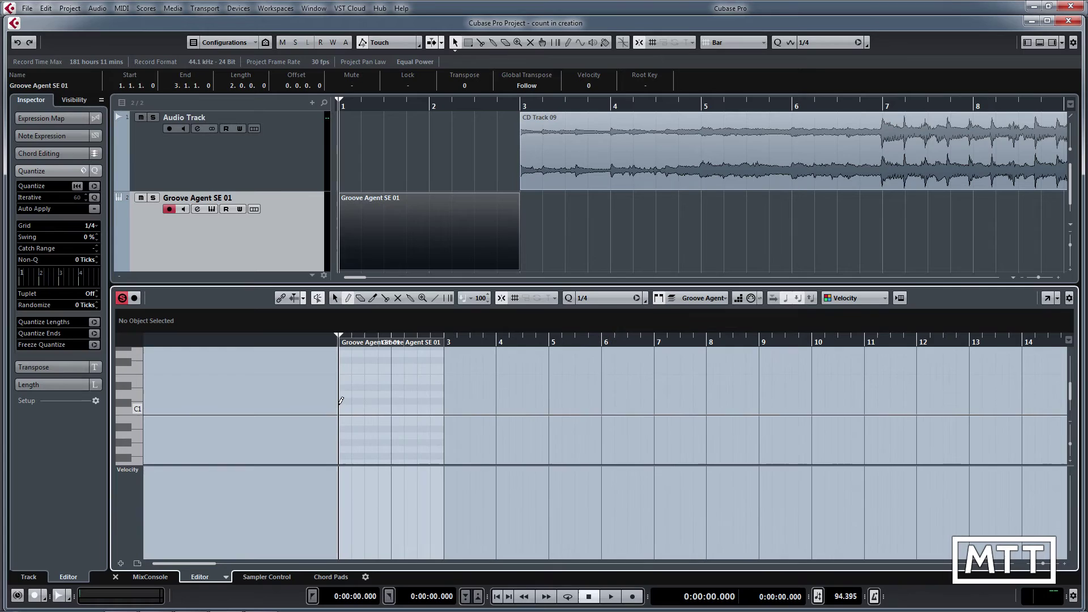
# Place E1 on the downbeats of bars 1–2 and C1 on beats 2–4, then close the editor
pyautogui.click(343, 380)
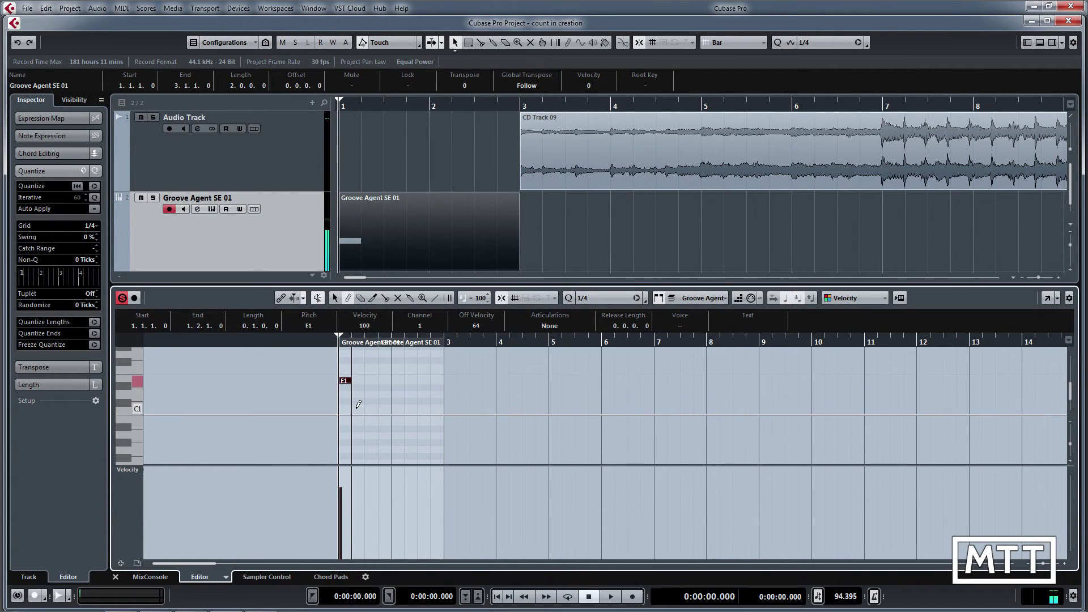
pyautogui.click(357, 407)
pyautogui.click(370, 407)
pyautogui.click(383, 407)
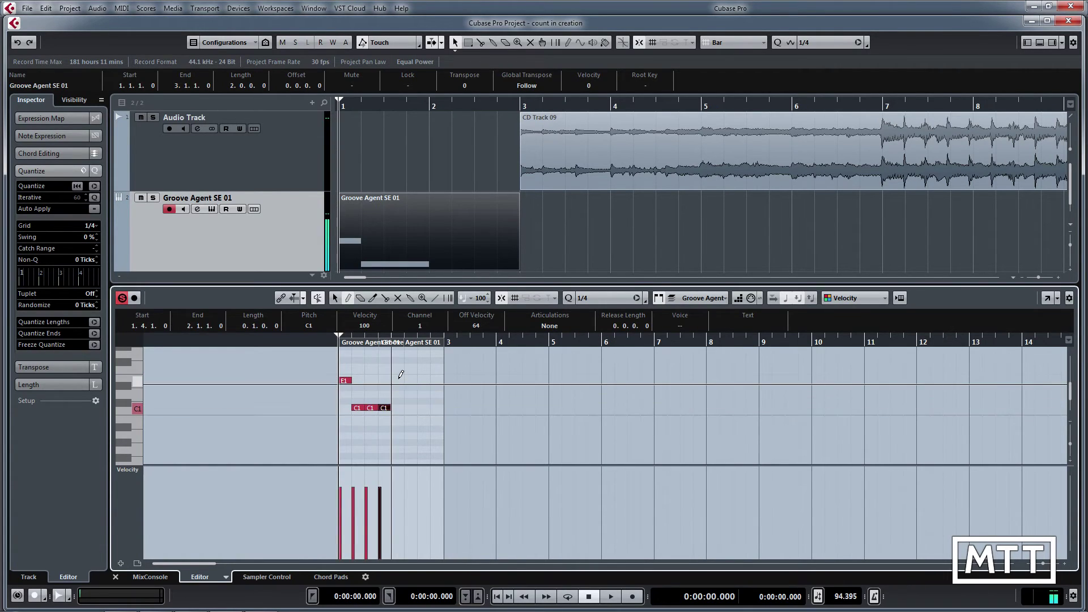
pyautogui.click(396, 380)
pyautogui.click(409, 407)
pyautogui.click(423, 407)
pyautogui.click(436, 407)
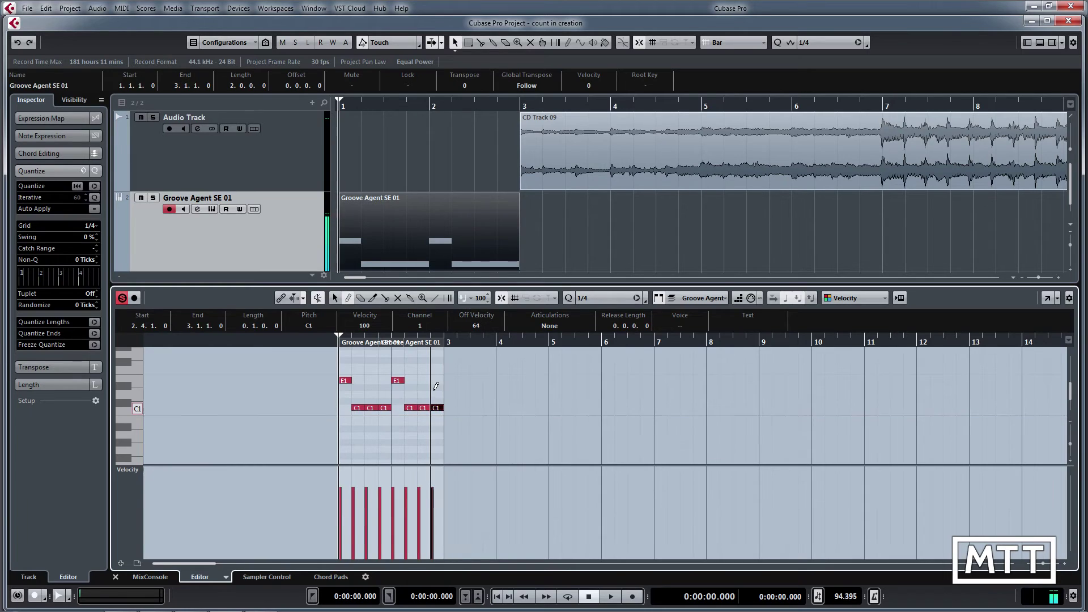
pyautogui.hotkey('ctrl', 'e')
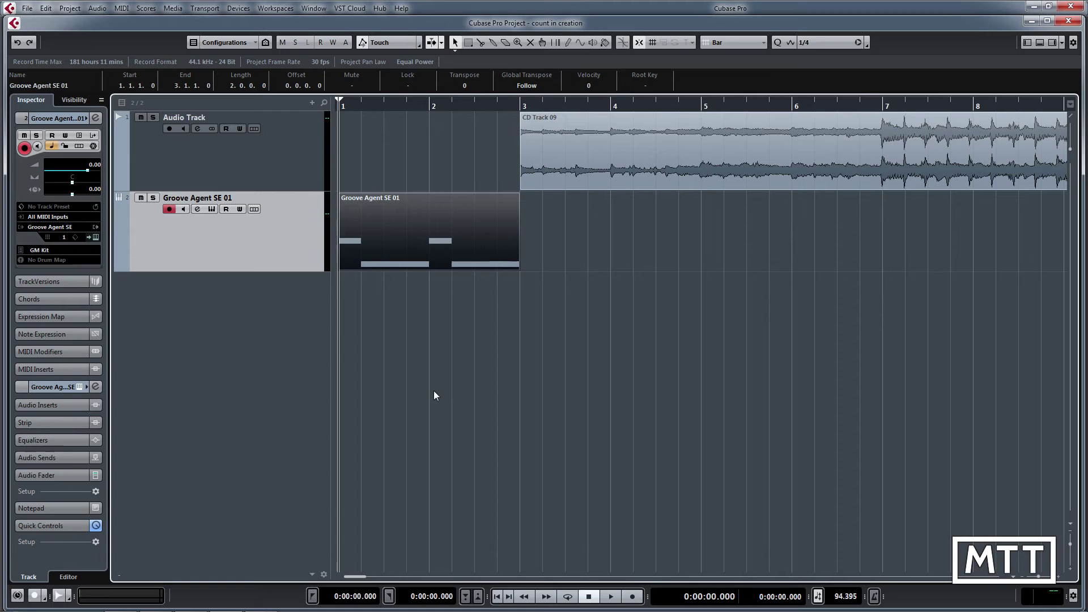
pyautogui.press('space')
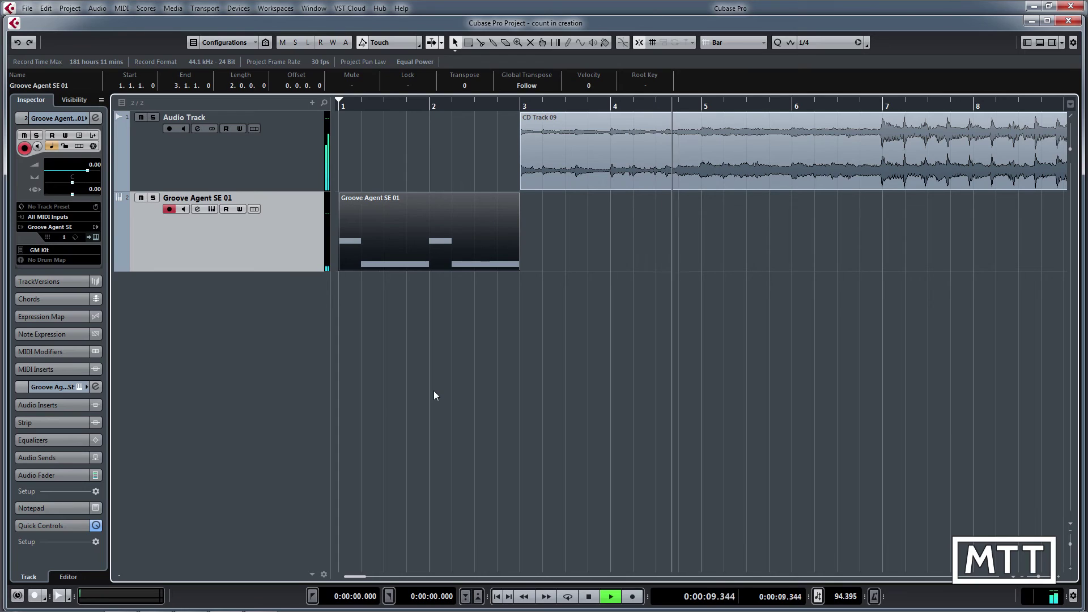
pyautogui.press('space')
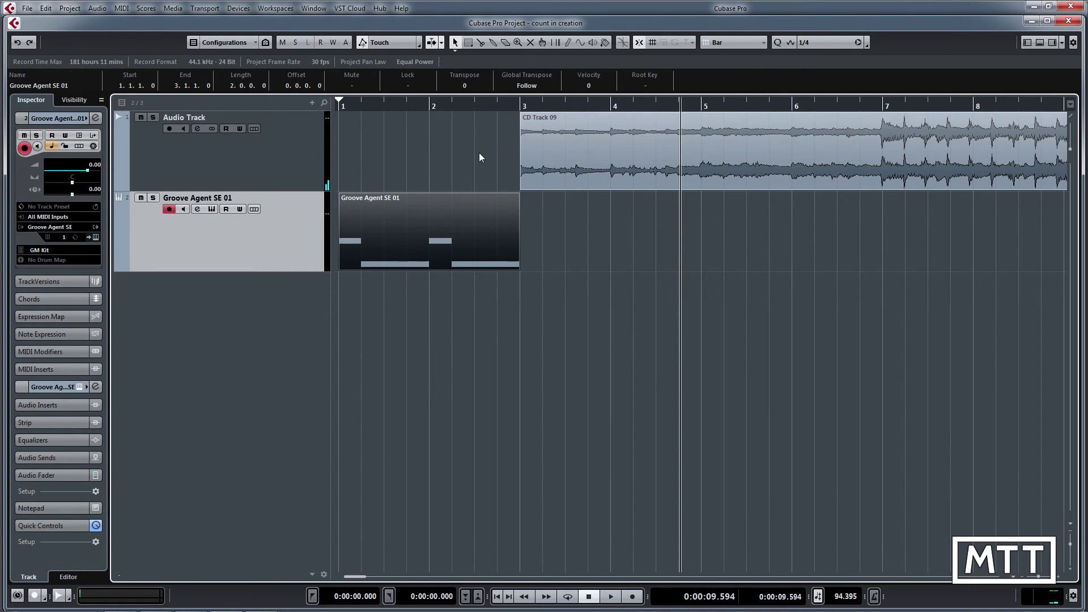
# Extend CD Track 09's start back to 2.4.4.5 and return the cursor to bar 1
pyautogui.click(520, 189)
pyautogui.moveTo(520, 187); pyautogui.dragTo(498, 194)
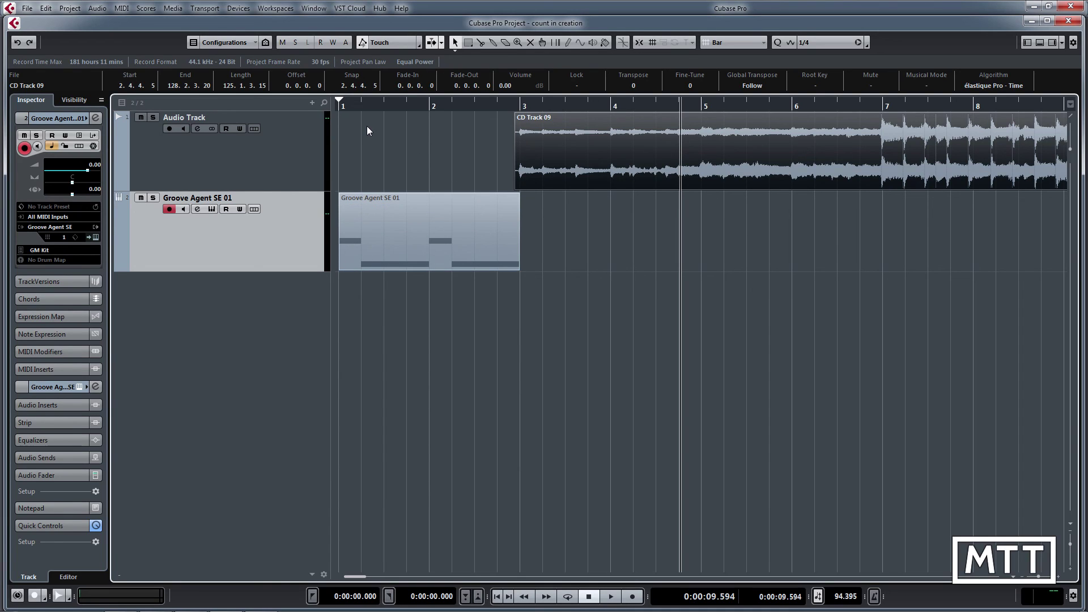
pyautogui.press('Home')
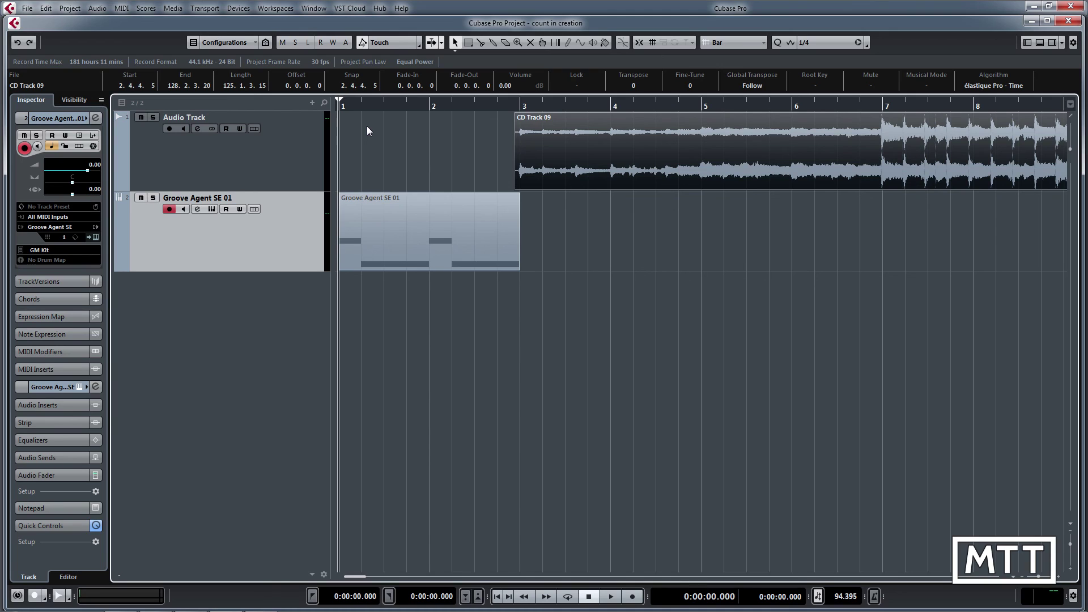